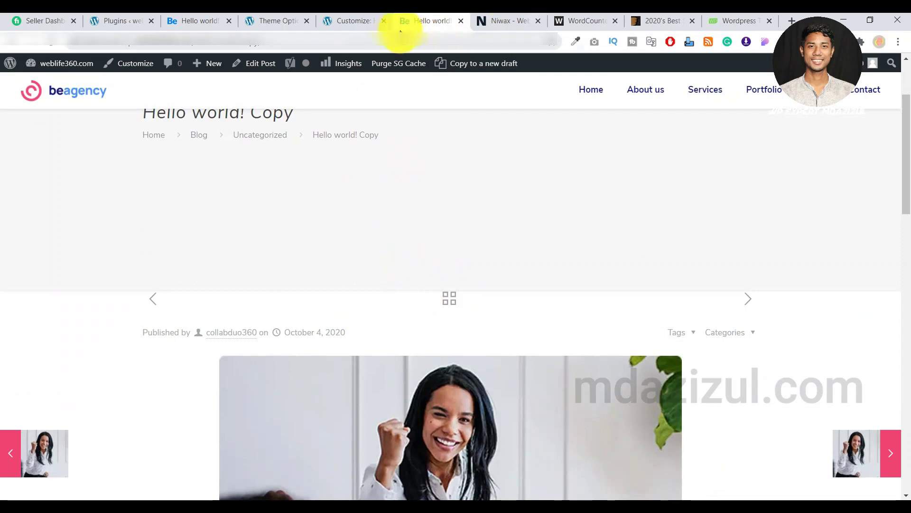
Review the Additional CSS and theme Subheader options, reload the Hello world! Copy post, and examine its subheader
click(364, 22)
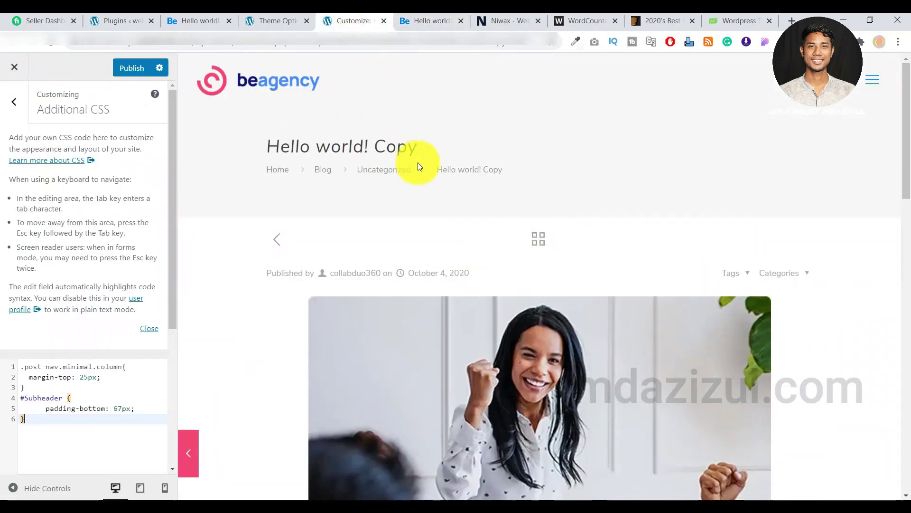
click(271, 22)
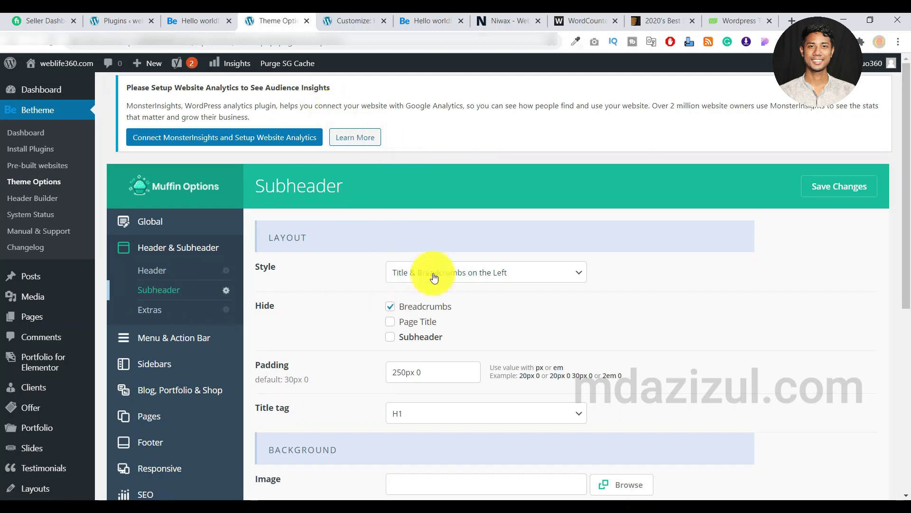
click(195, 20)
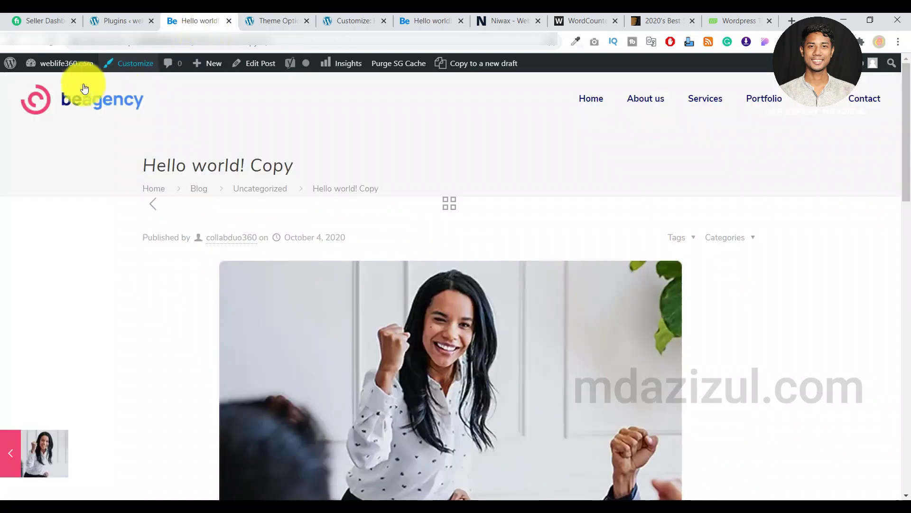
click(51, 42)
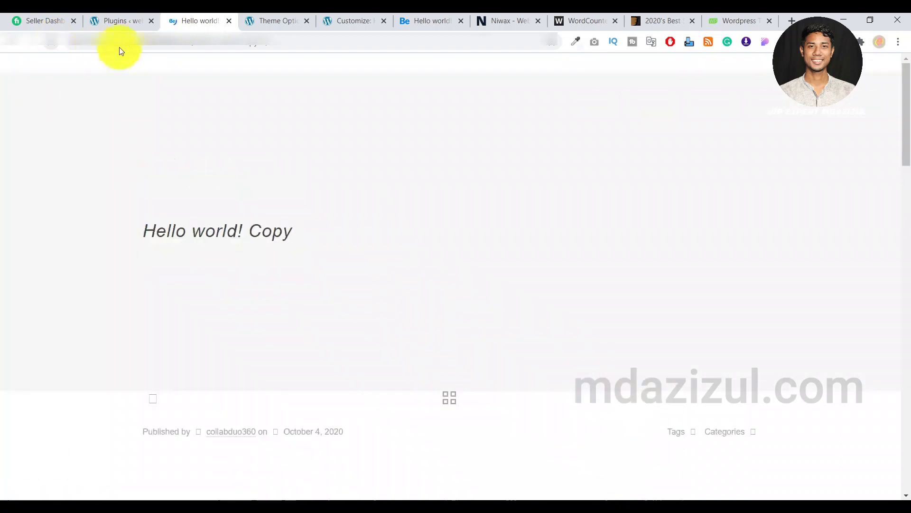
scroll(342, 239, down, 3)
scroll(349, 192, up, 3)
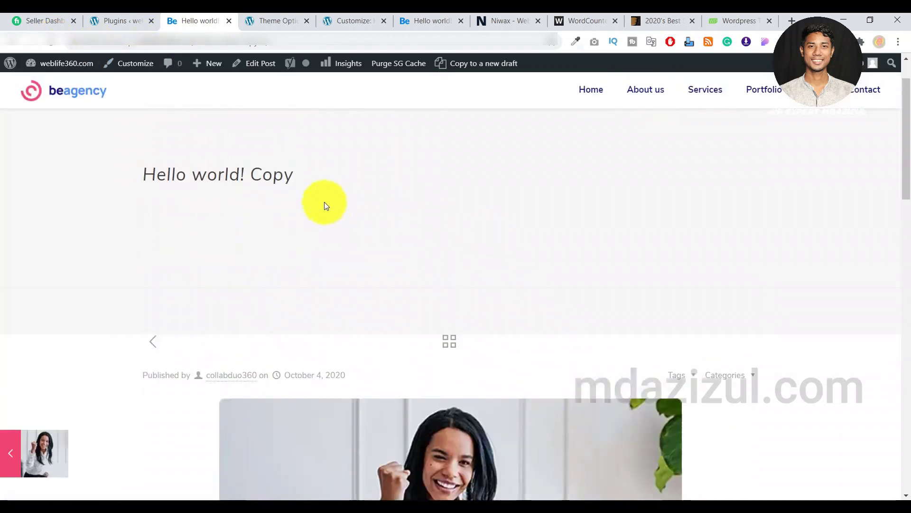
Stop hiding the Breadcrumbs in the theme's Subheader options and review the available layout styles
click(269, 19)
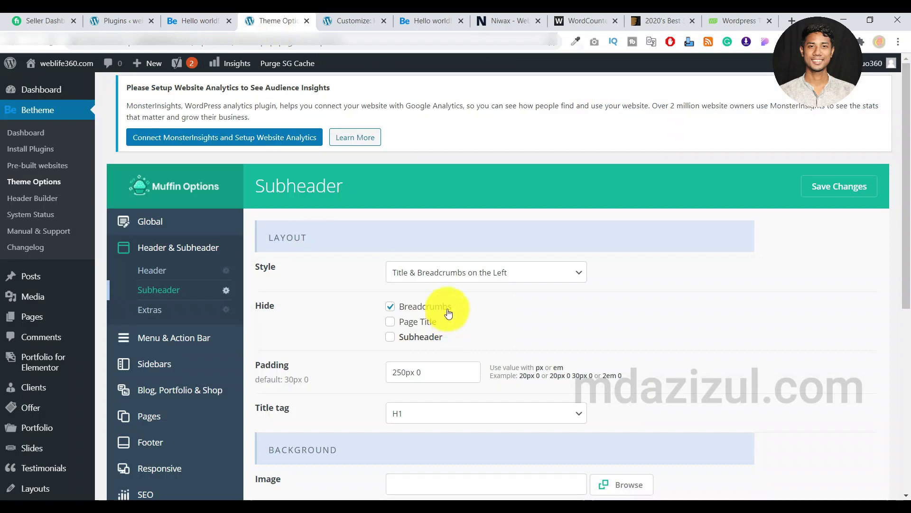
click(423, 308)
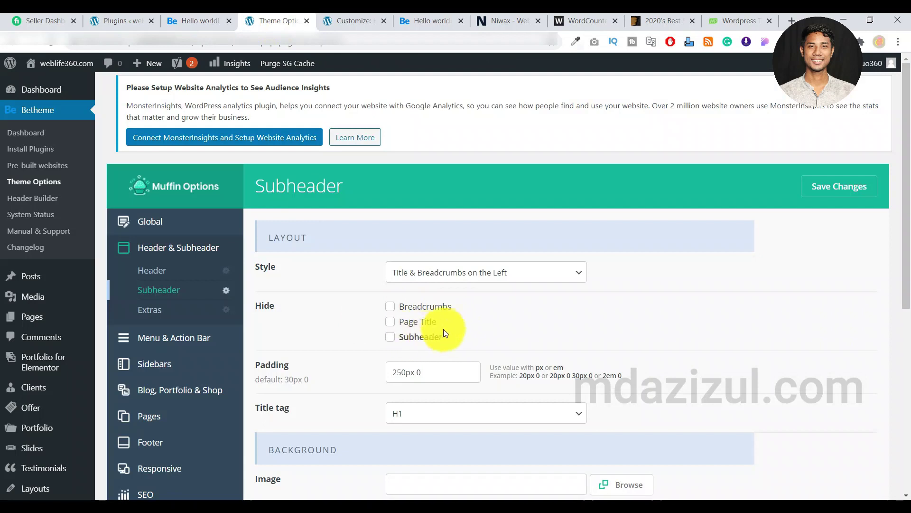
scroll(455, 320, down, 1)
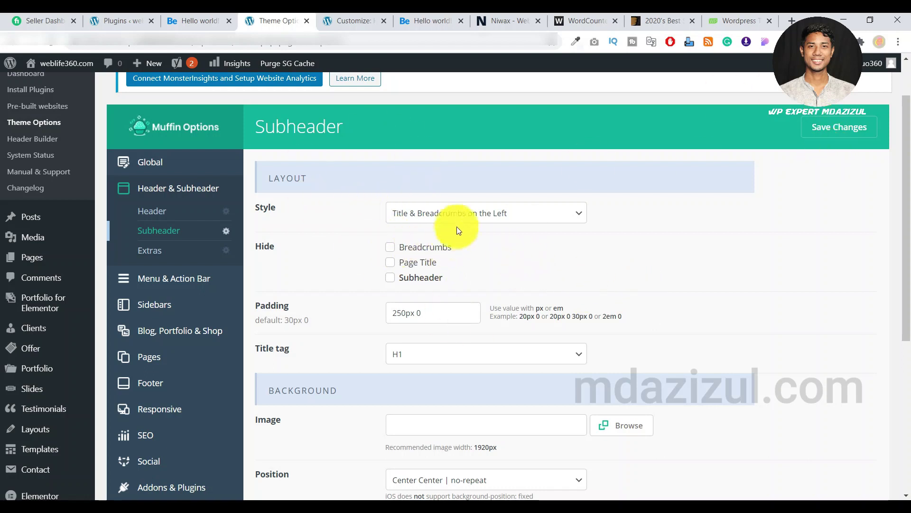
click(455, 214)
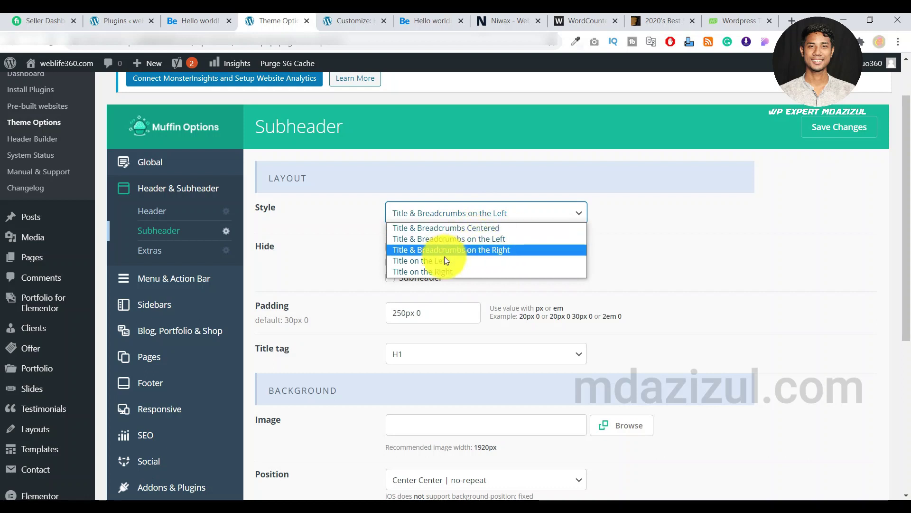
click(683, 222)
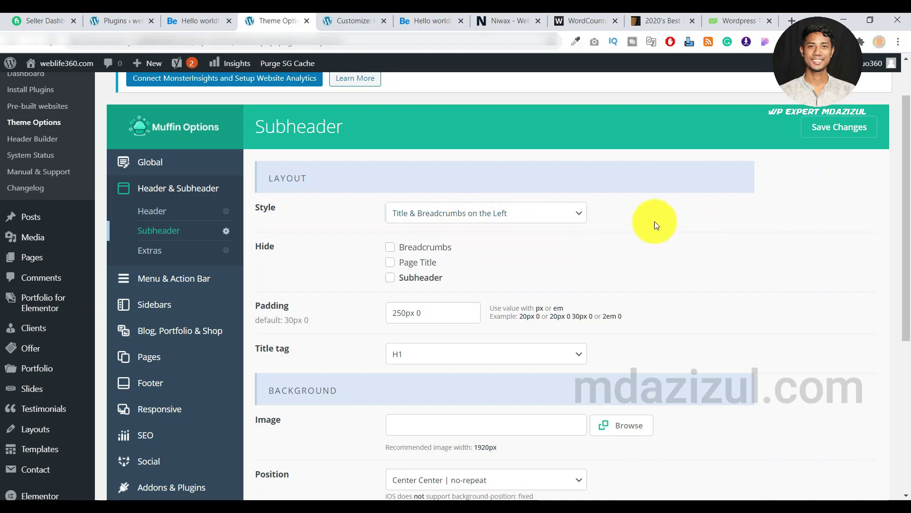
Set the subheader layout style to Title & Breadcrumbs Centered and save the theme options
click(199, 21)
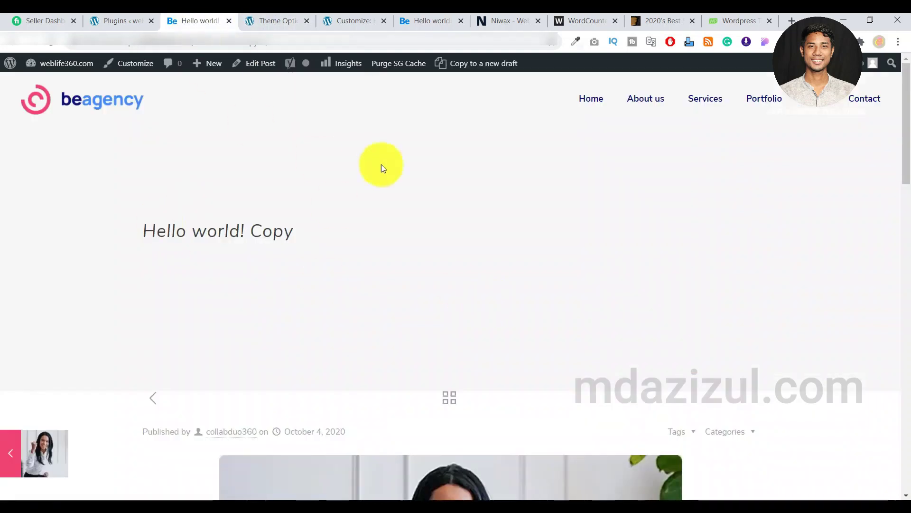
click(276, 28)
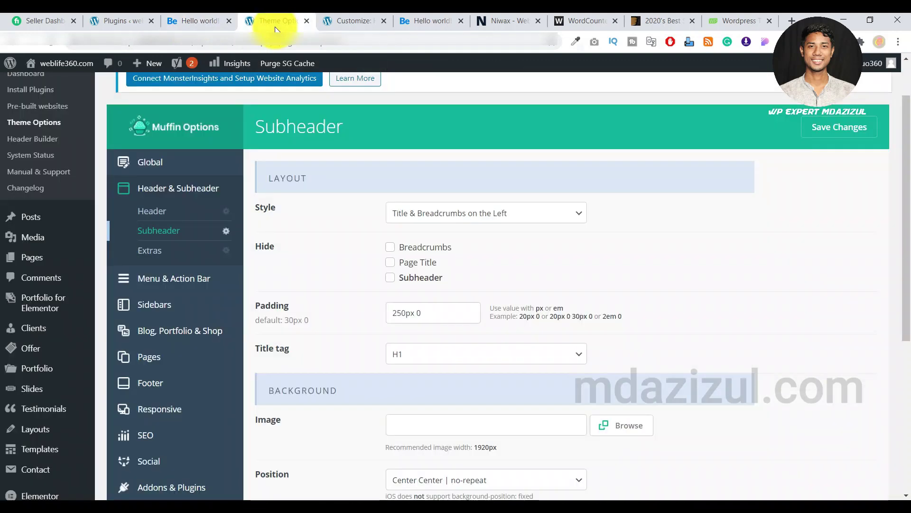
click(427, 212)
click(452, 228)
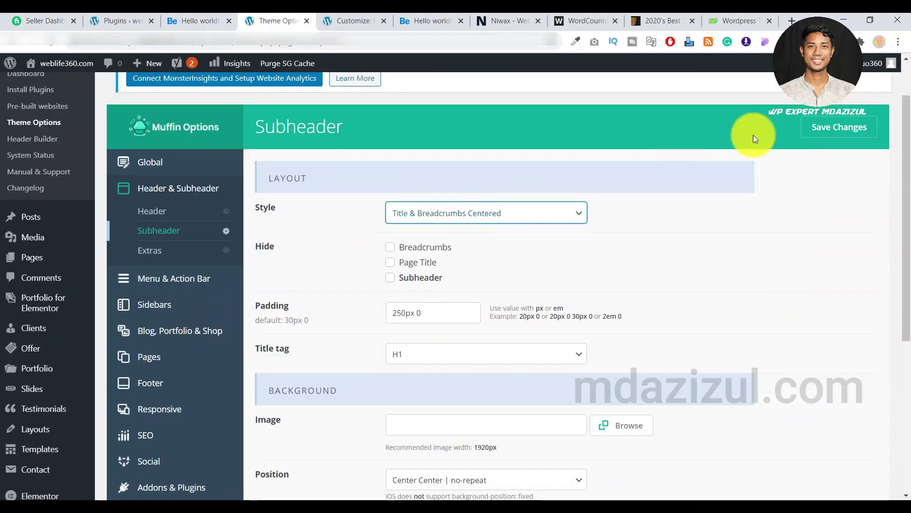
click(847, 127)
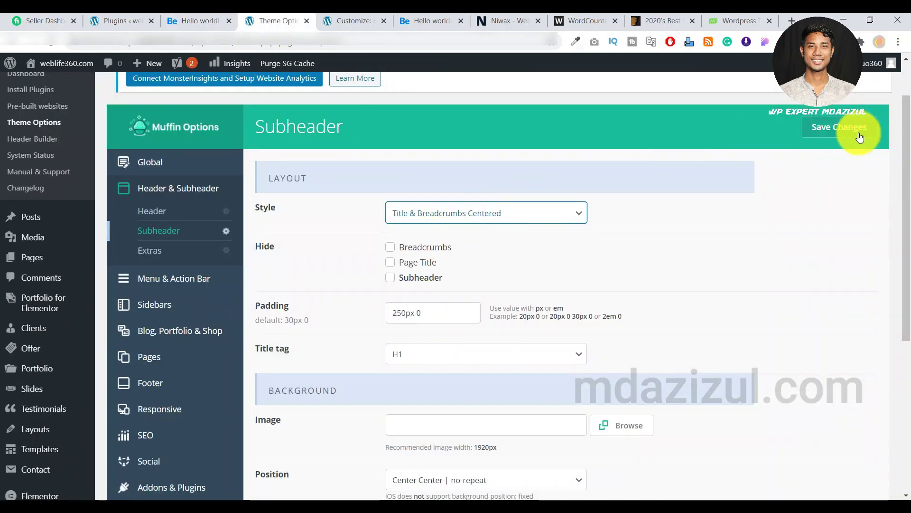
Reload the Hello world! Copy post and check the alignment of its title and breadcrumbs
click(202, 26)
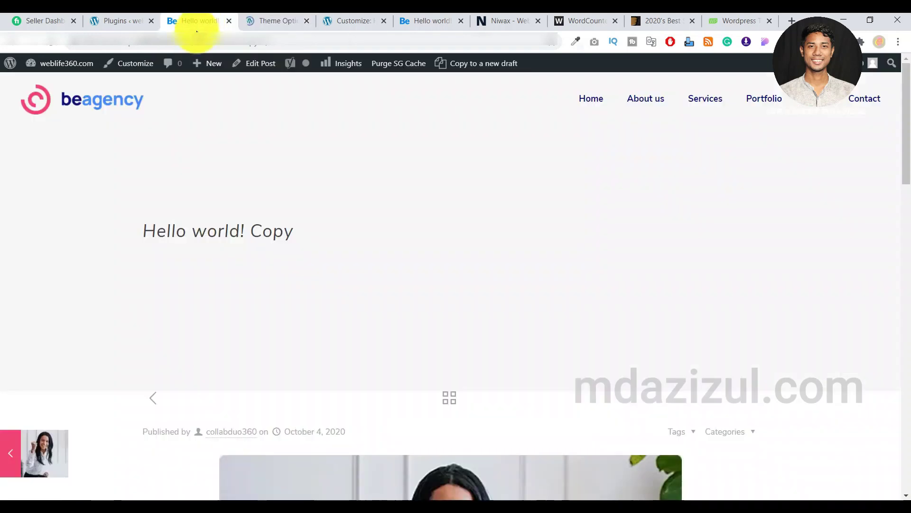
click(50, 44)
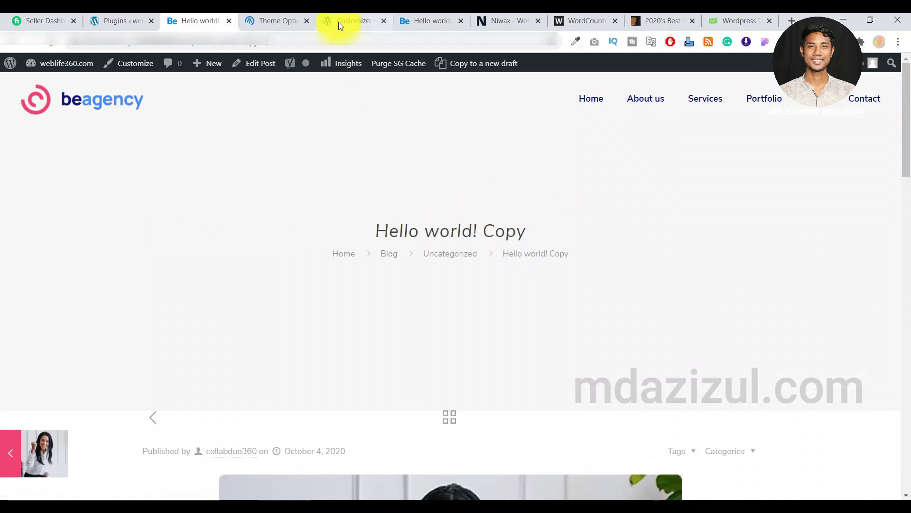
click(266, 22)
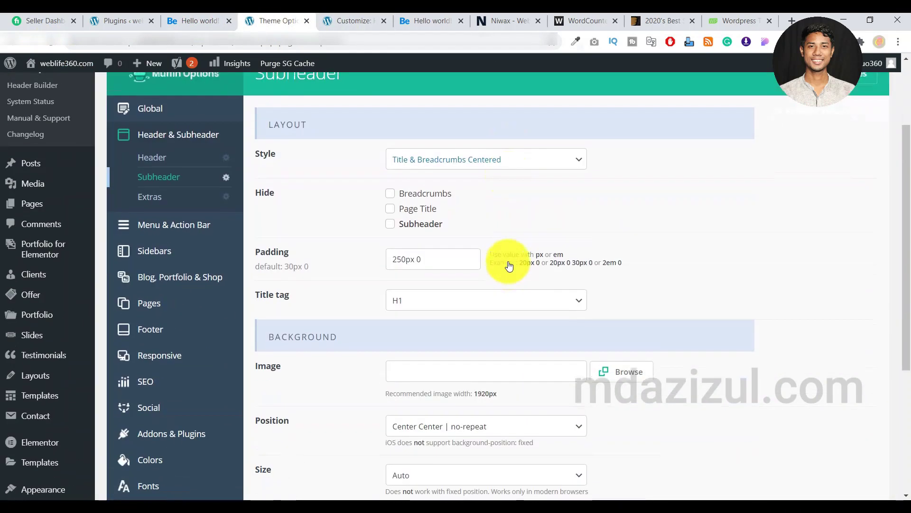
click(204, 21)
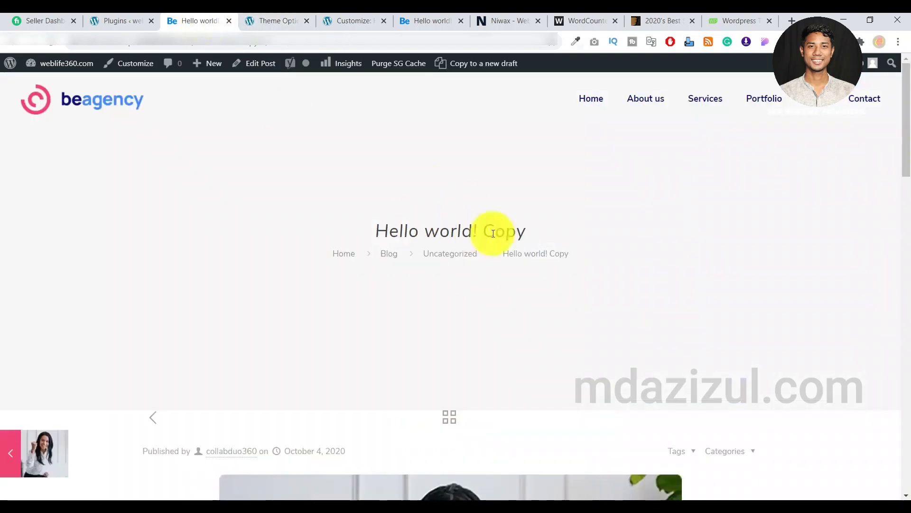
Set the subheader padding to 140px 0px 0 0 in the theme options
click(268, 28)
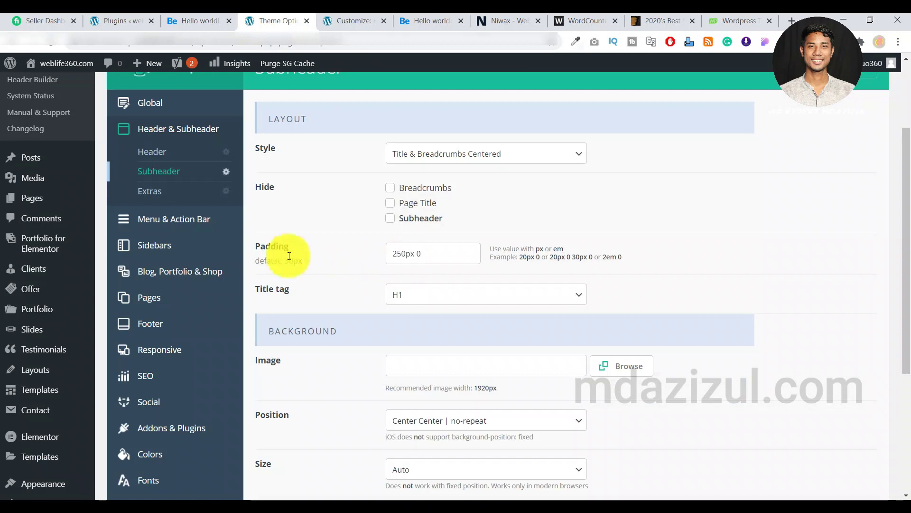
double_click(396, 254)
click(409, 253)
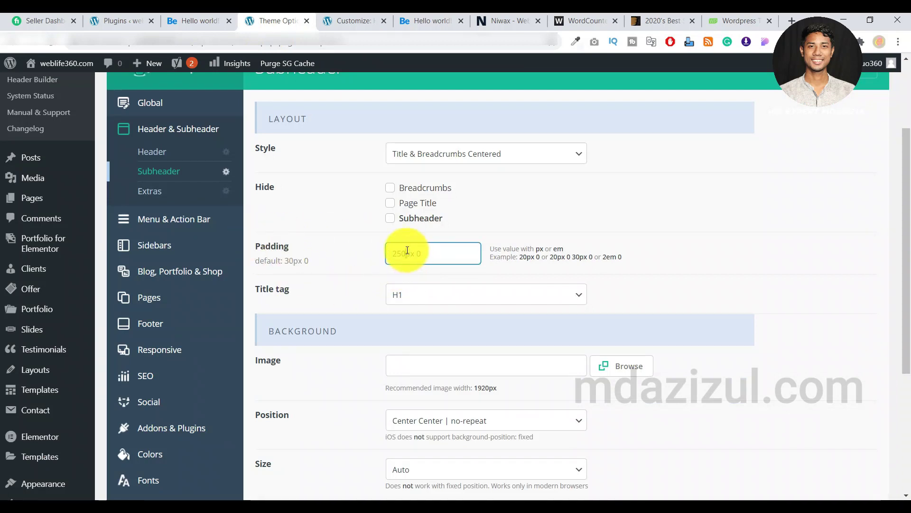
key(BackSpace)
key(BackSpace)
key(BackSpace)
text(140px)
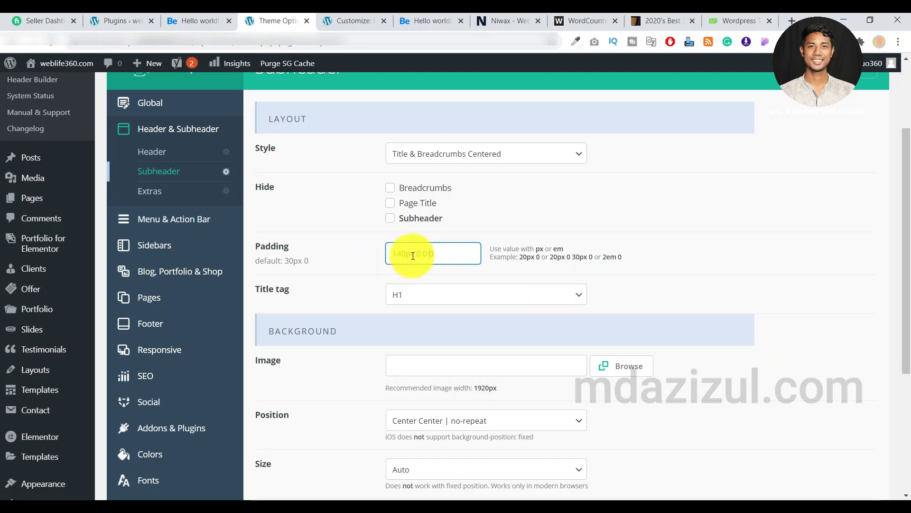
drag(414, 254, 356, 251)
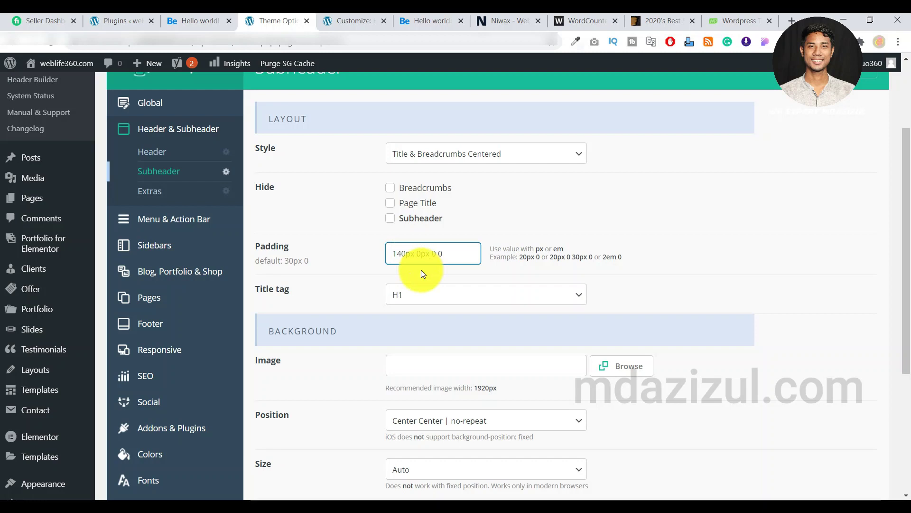
click(450, 251)
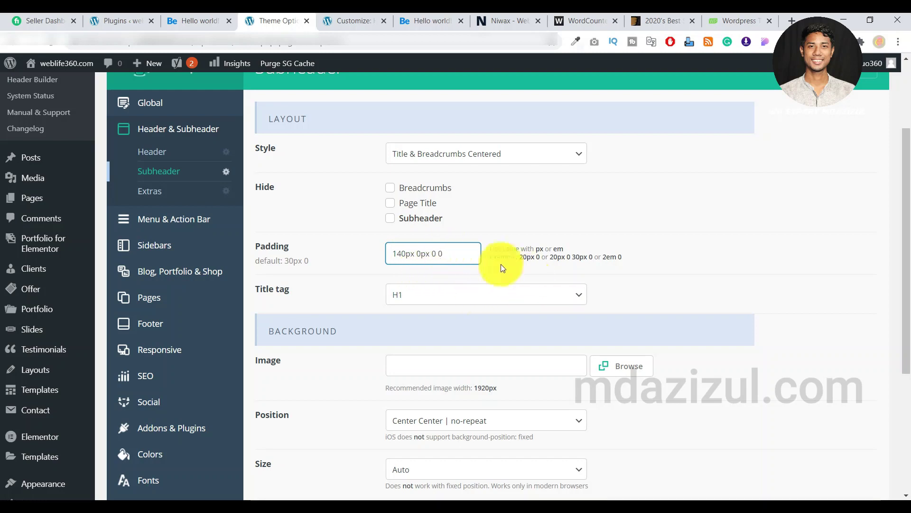
drag(460, 254, 337, 250)
click(429, 255)
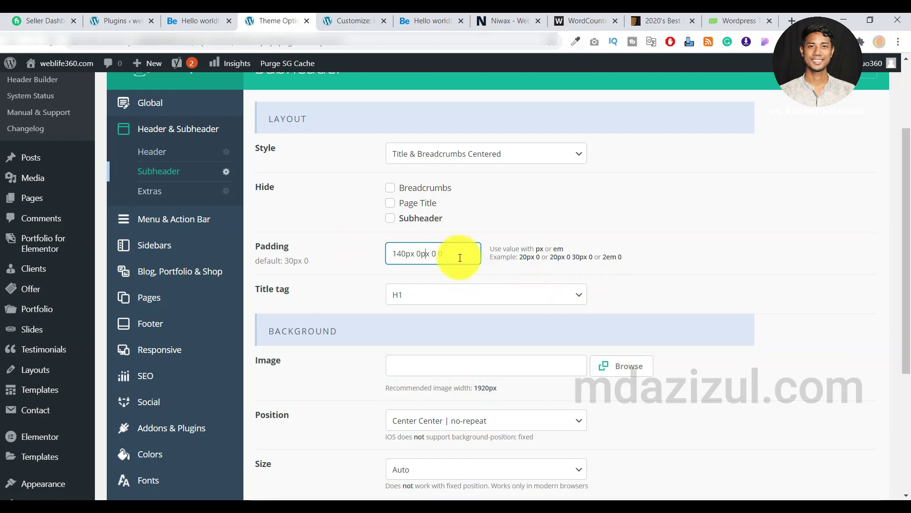
Save the Subheader options and return to the Hello world! Copy post to check its padding
scroll(505, 264, down, 5)
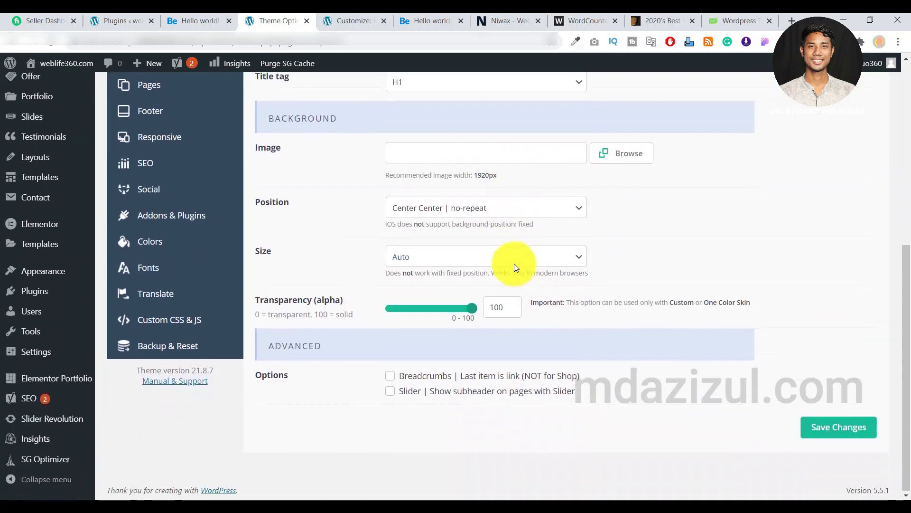
click(835, 423)
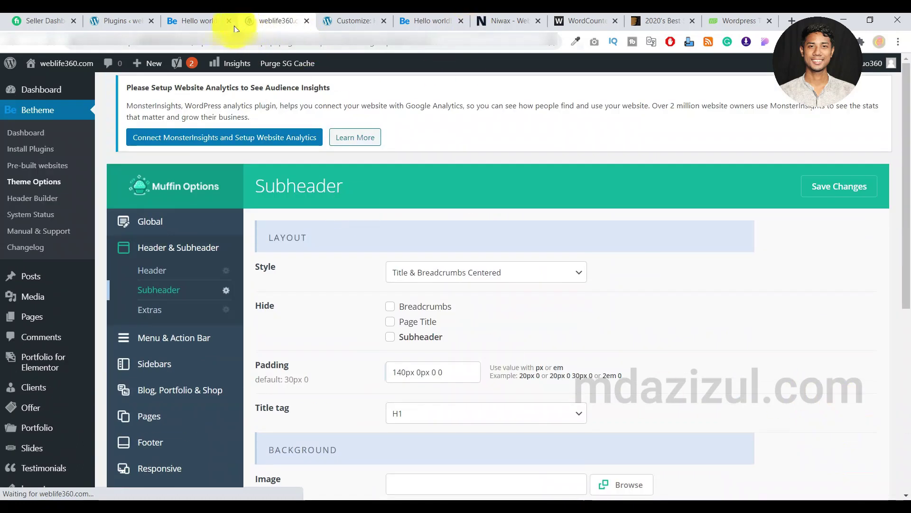
click(203, 22)
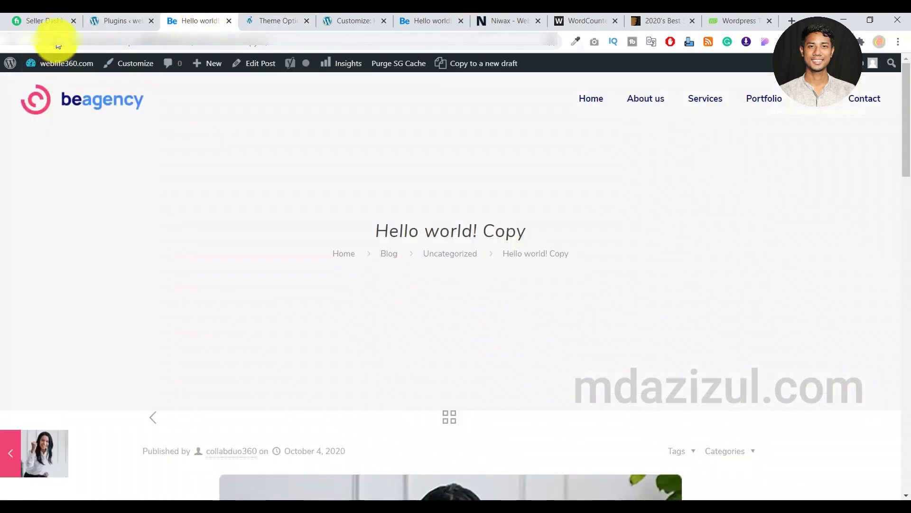
click(278, 21)
click(203, 21)
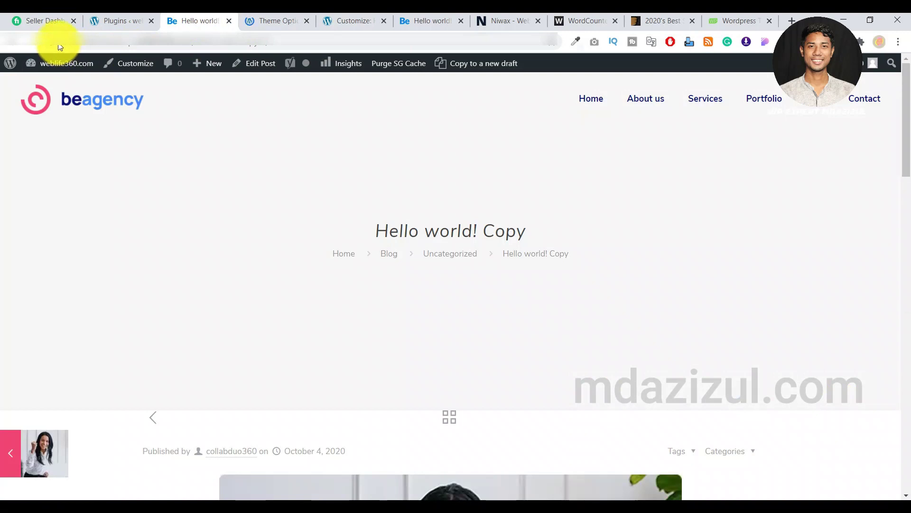
click(89, 65)
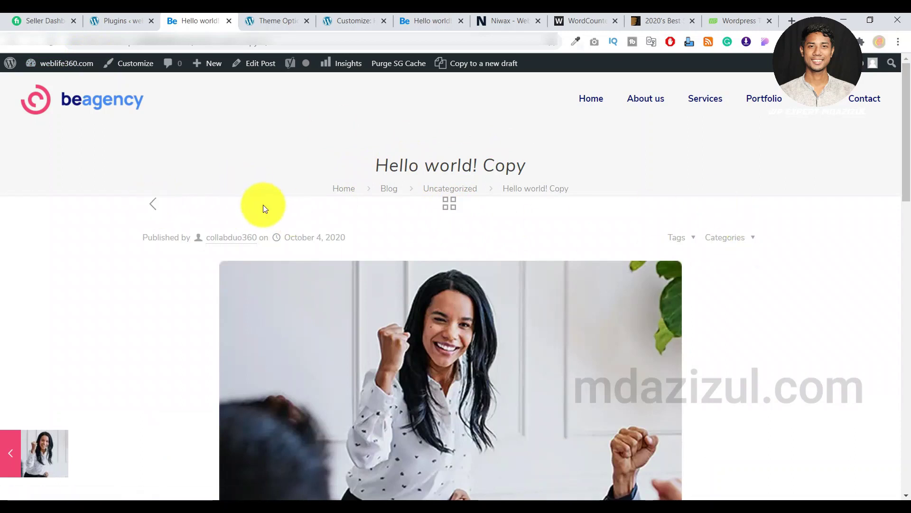
Switch to the WordCounter page and copy the .post-nav.minimal.column and #Subheader CSS rules
click(575, 24)
click(134, 265)
drag(134, 265, 96, 200)
key(ctrl+c)
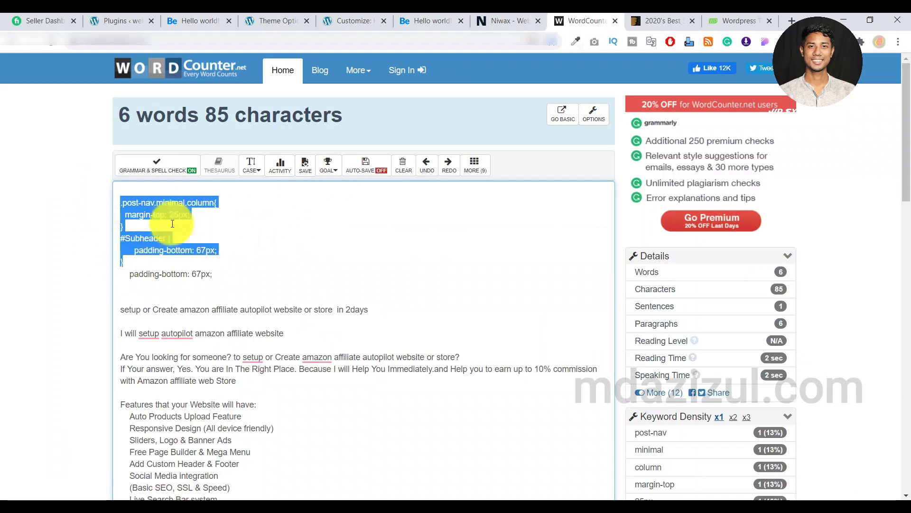
Close the old Customizer page with the Additional CSS, leaving without saving its changes
click(351, 29)
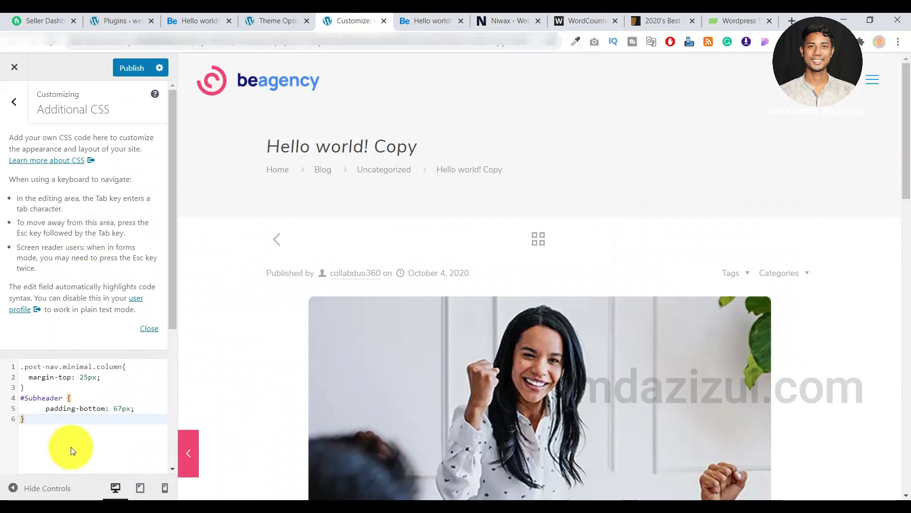
click(384, 21)
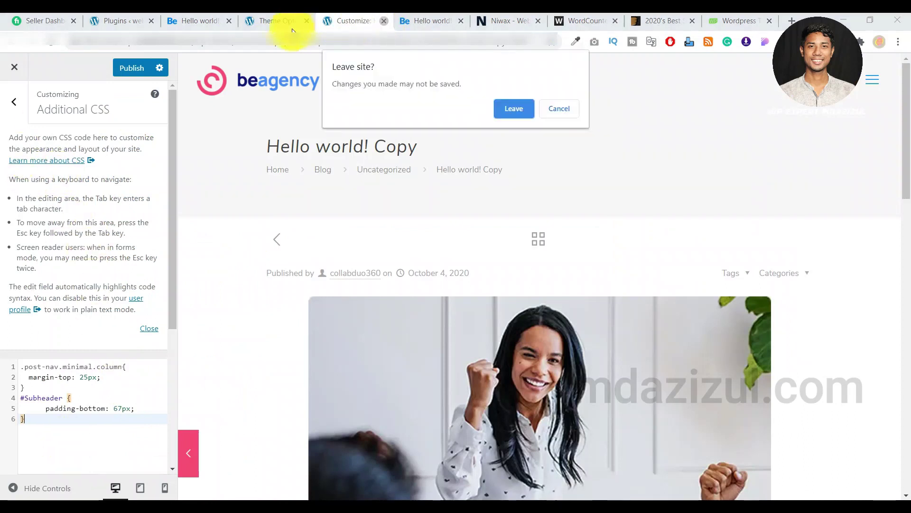
click(496, 109)
Open the Customizer for the Hello world! Copy post in a new browser tab
click(316, 25)
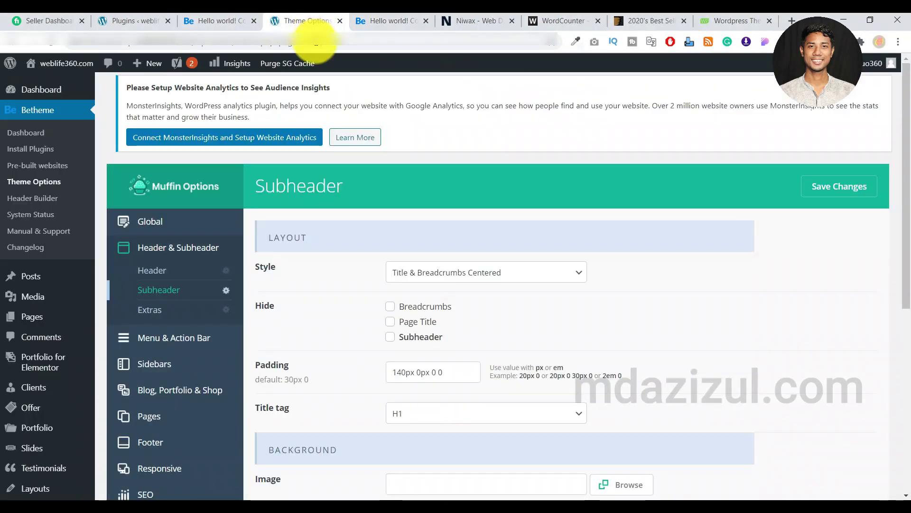
click(204, 21)
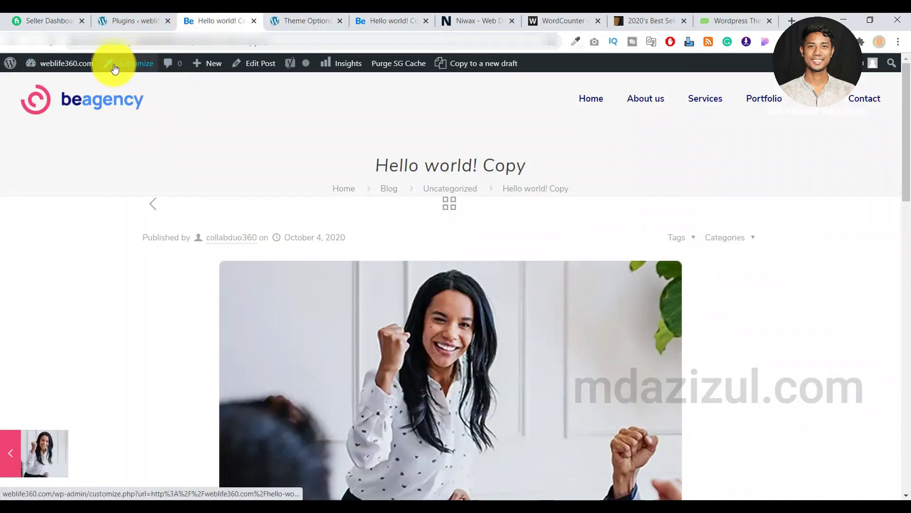
right_click(132, 69)
click(141, 76)
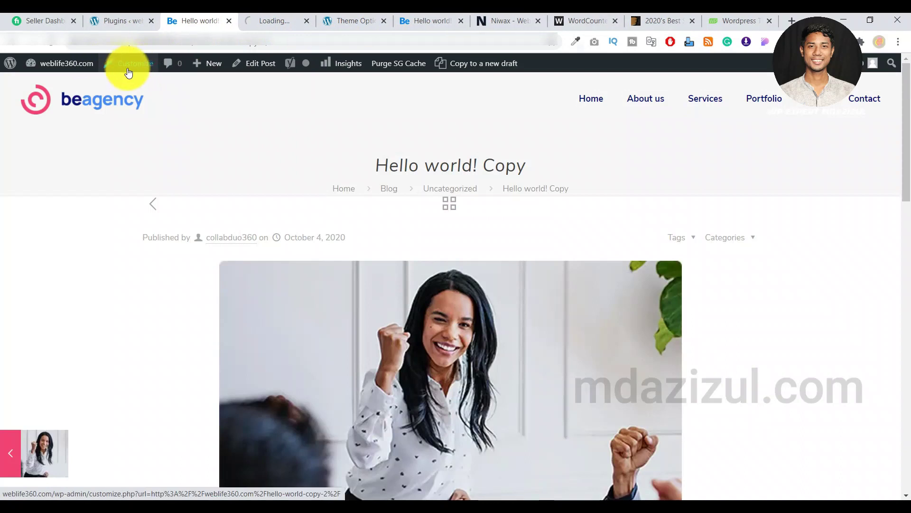
Paste the copied .post-nav.minimal.column and #Subheader rules into the Customizer's Additional CSS and publish them
click(269, 19)
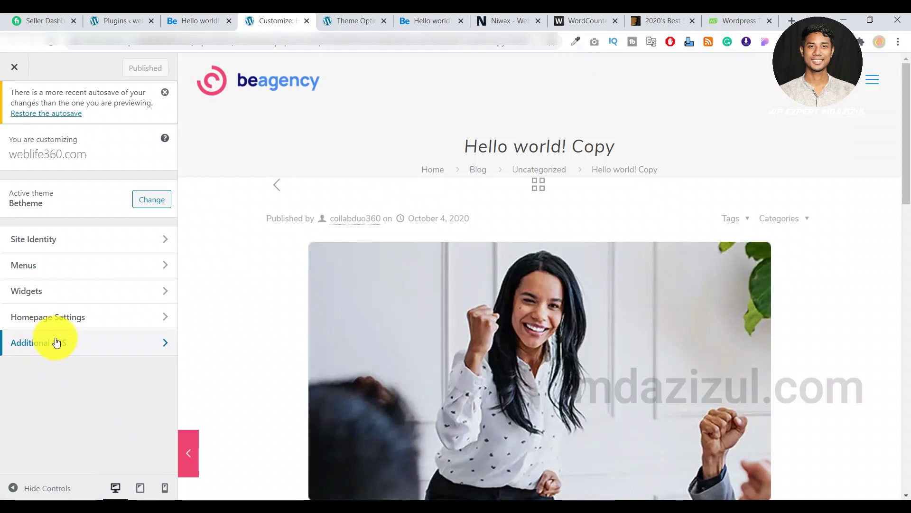
click(57, 342)
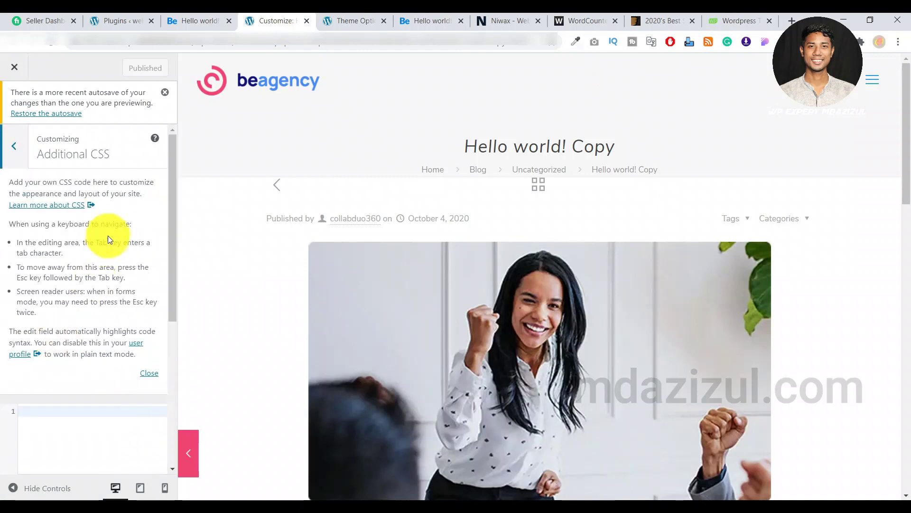
scroll(95, 247, down, 3)
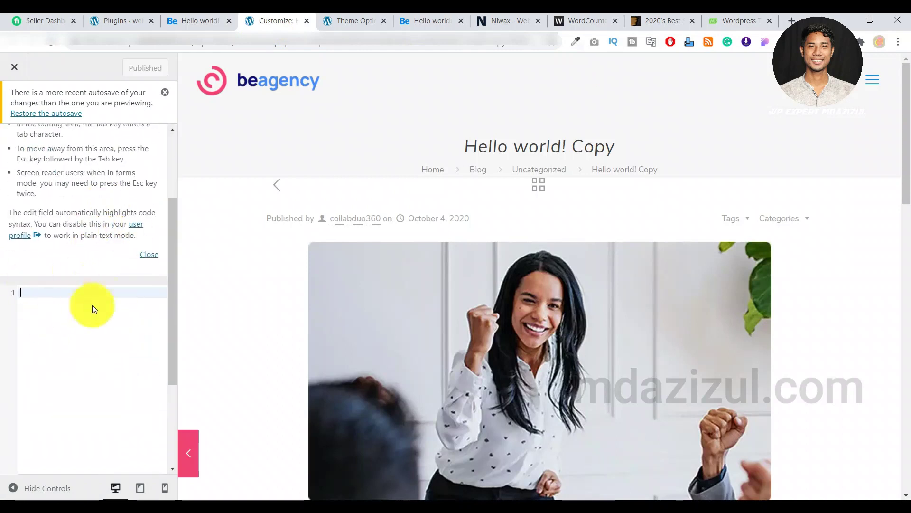
key(ctrl+v)
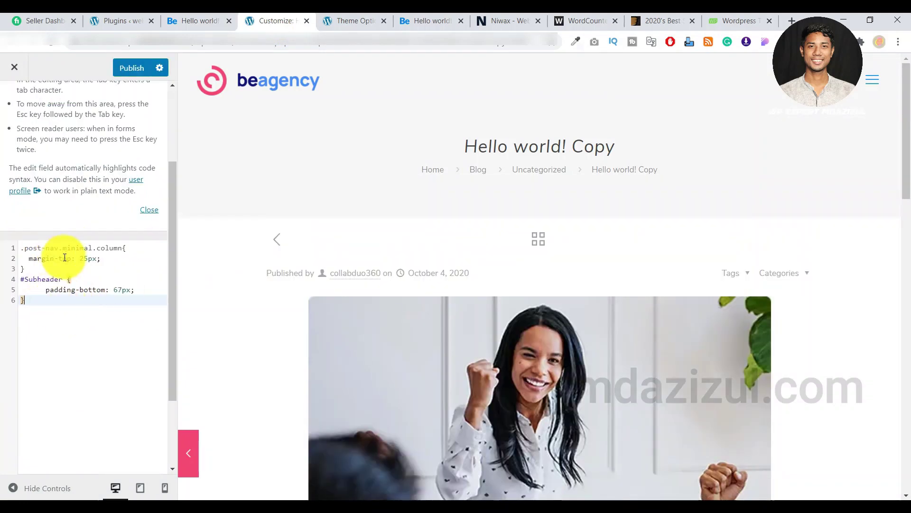
click(131, 68)
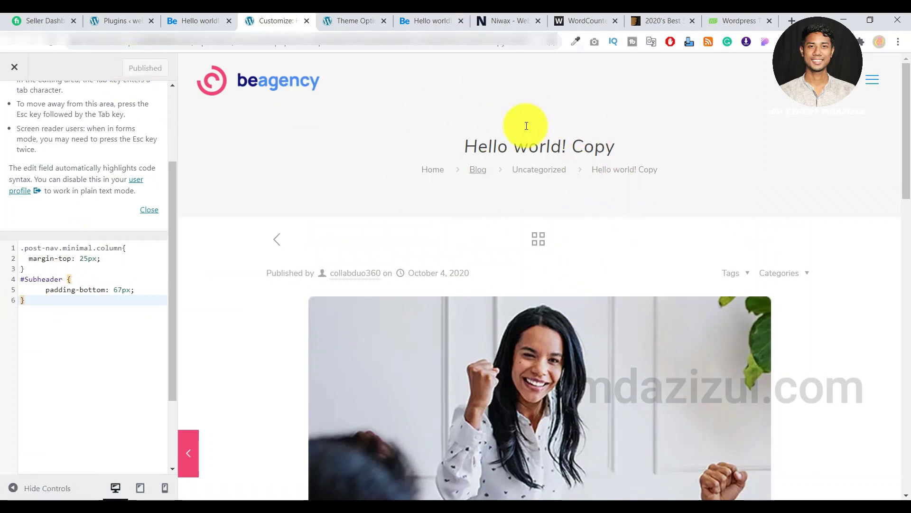
Reload the Hello world! Copy post and open the Blog page from its breadcrumbs to check the subheader spacing on both
click(178, 21)
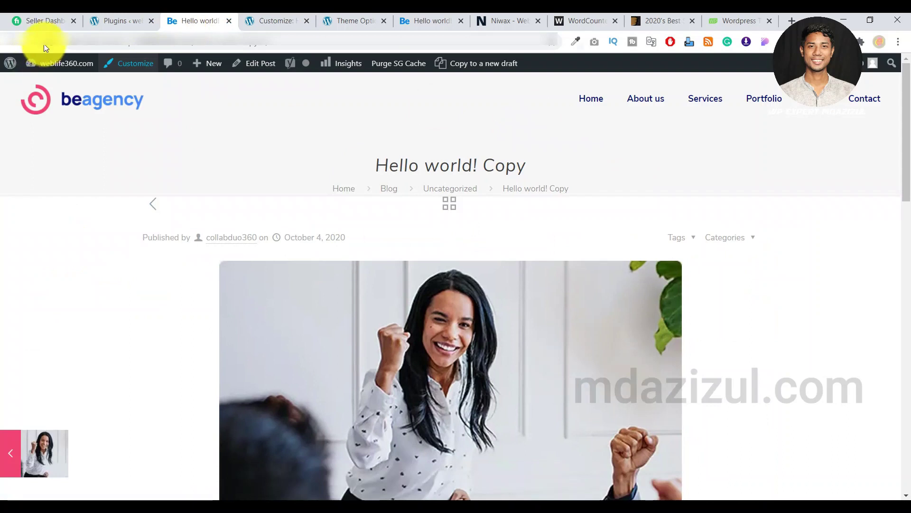
click(32, 65)
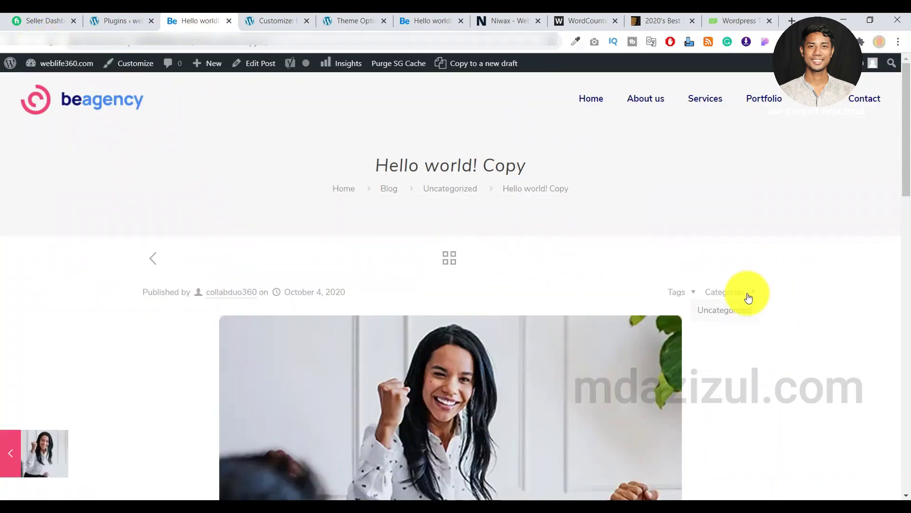
click(398, 190)
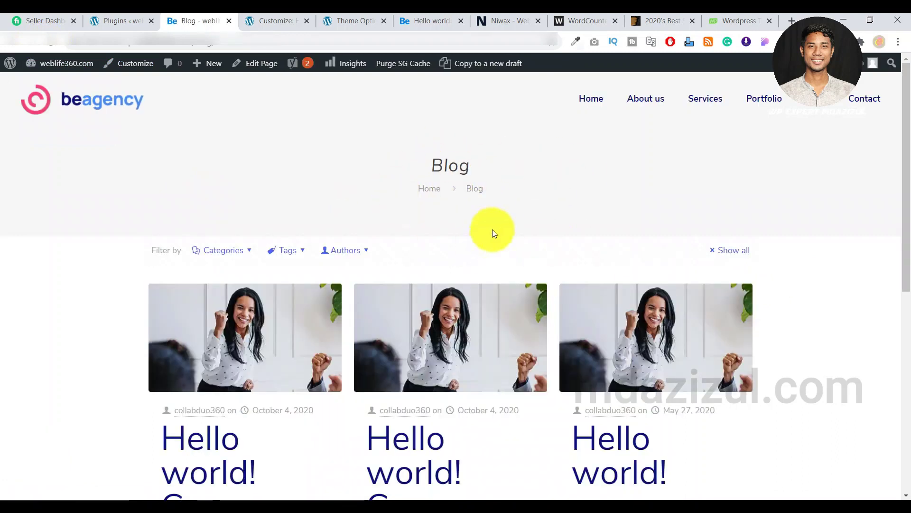
scroll(488, 230, down, 6)
scroll(480, 167, up, 6)
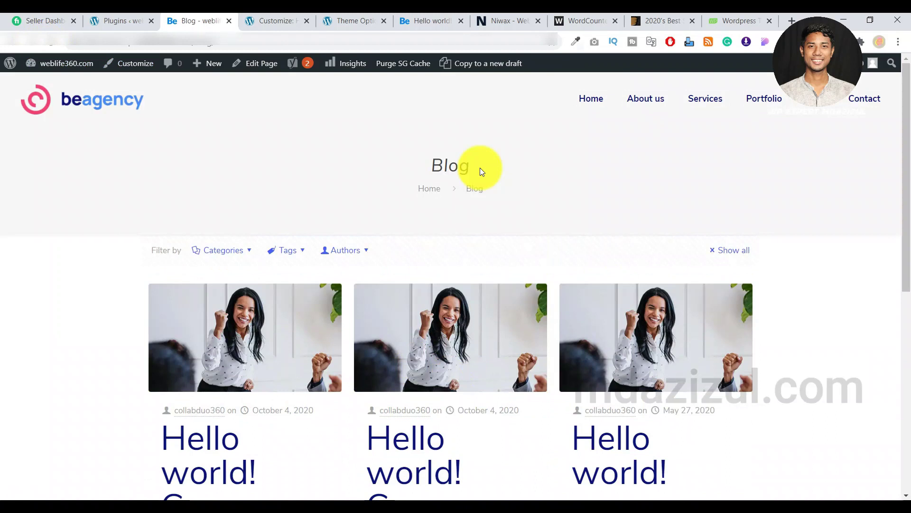